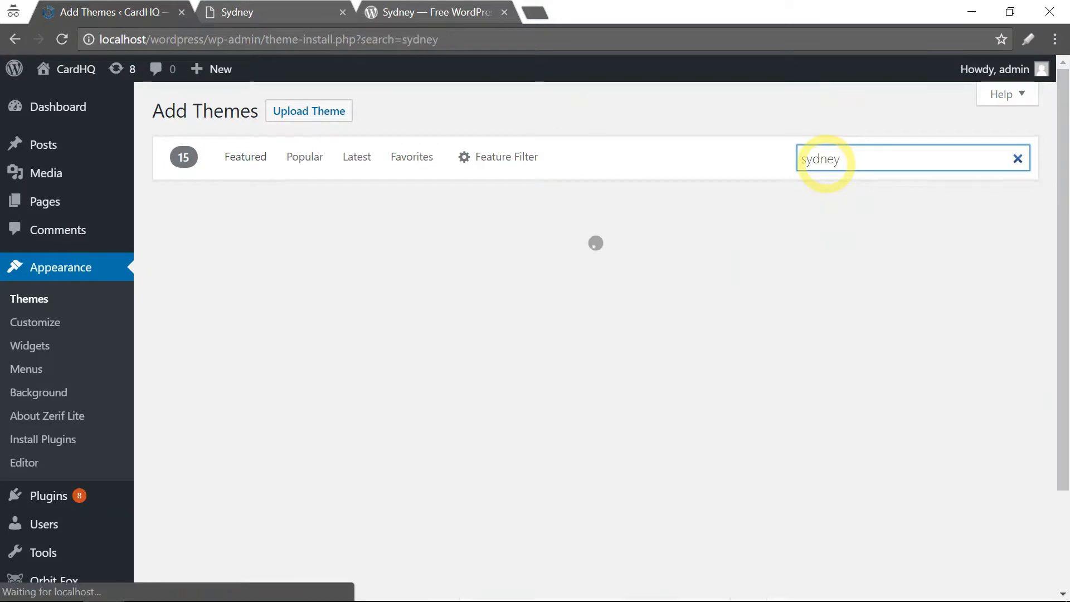
# Install the Sydney theme from the search results and activate it
pyautogui.moveTo(586, 284)
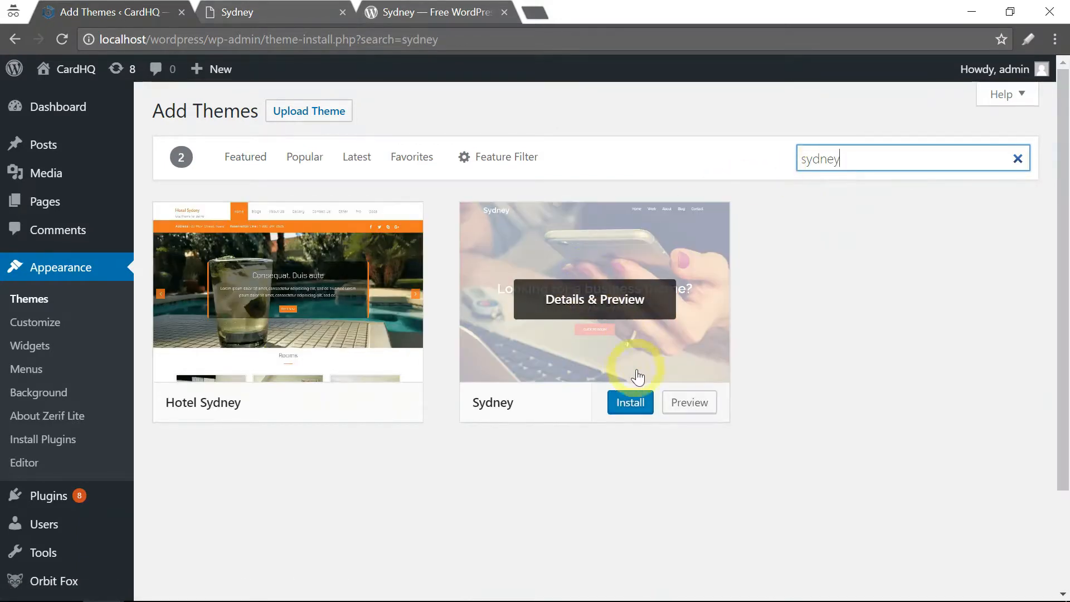
pyautogui.click(632, 407)
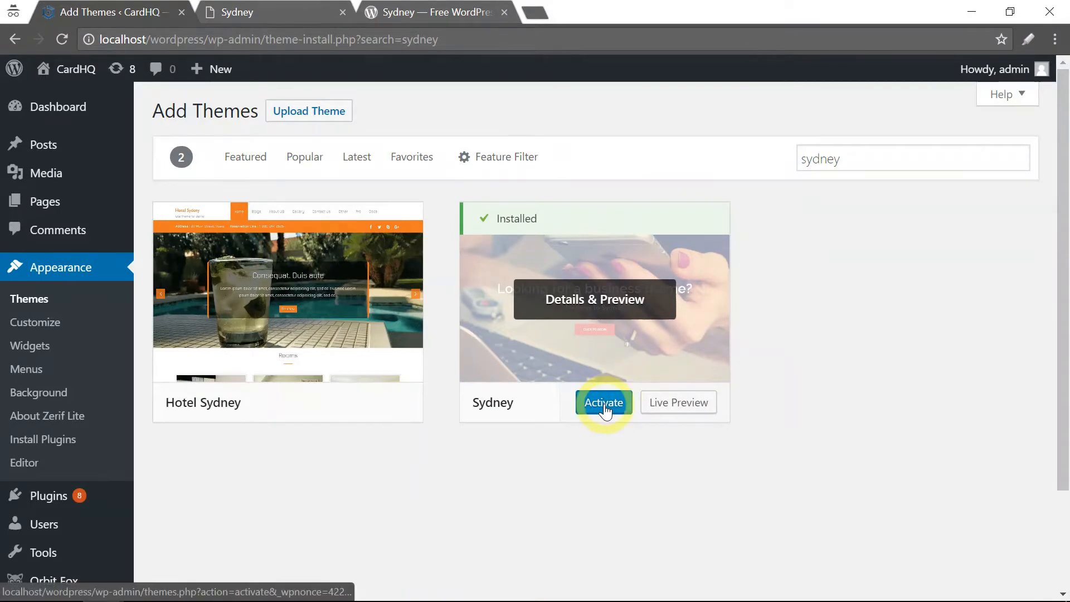
pyautogui.click(605, 411)
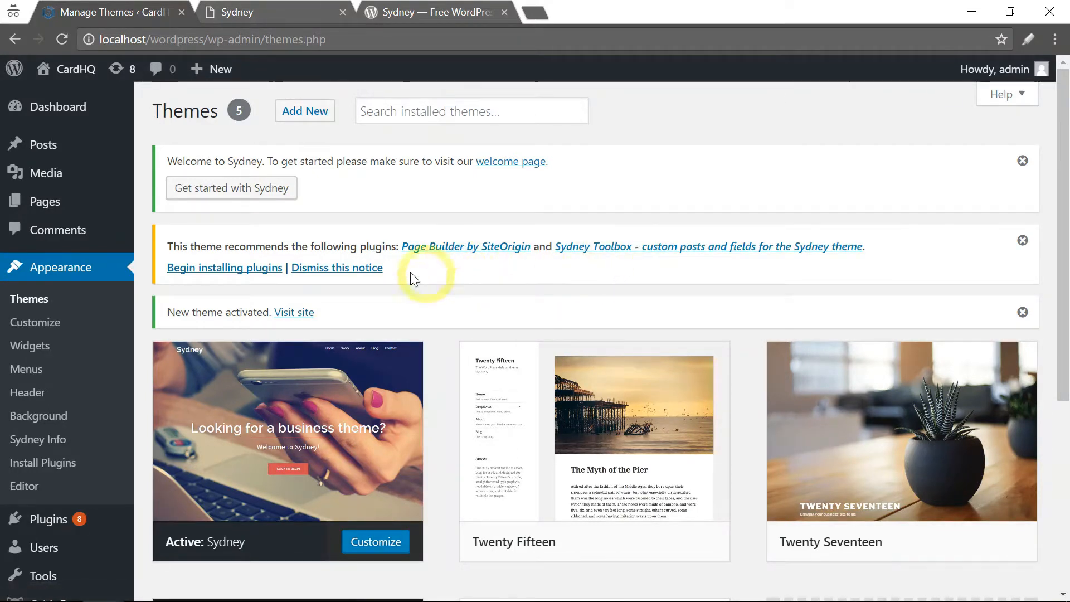
# Install the recommended plugin Page Builder by SiteOrigin and activate it
pyautogui.click(212, 270)
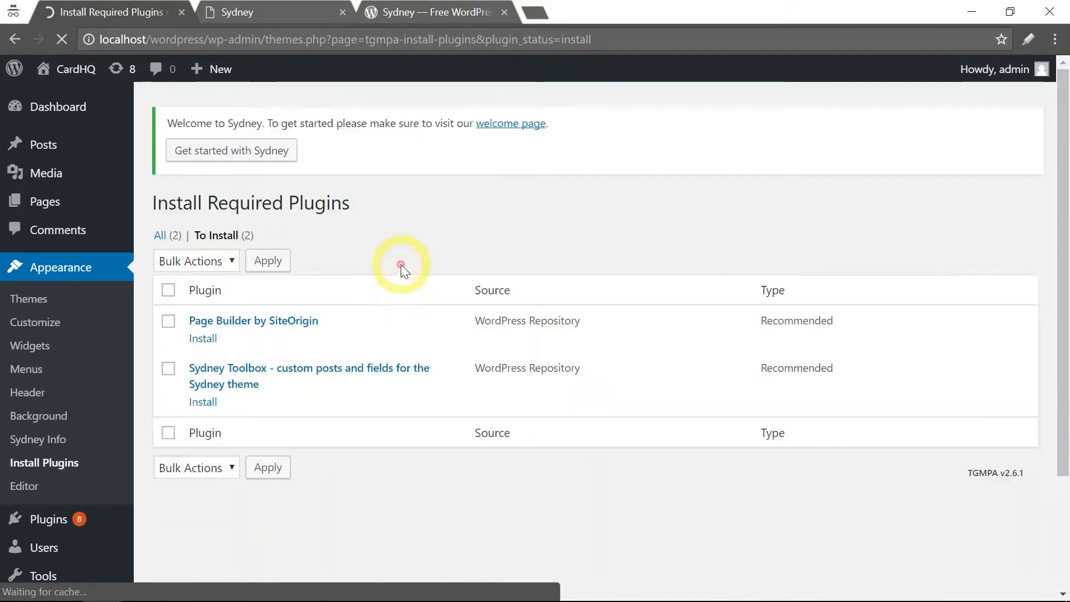
pyautogui.click(202, 331)
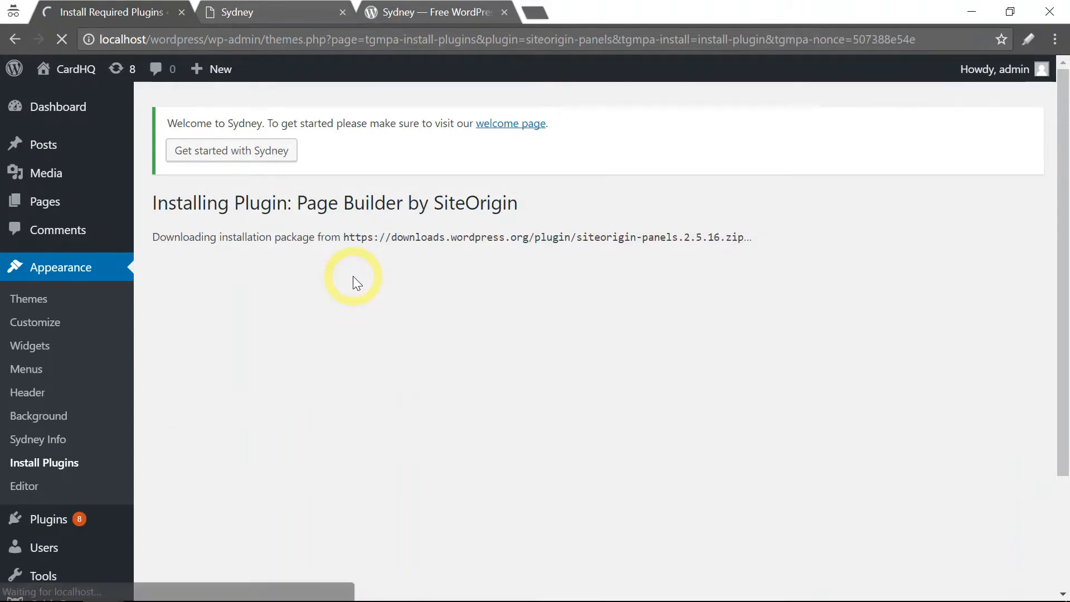
pyautogui.scroll(-2, 554, 390)
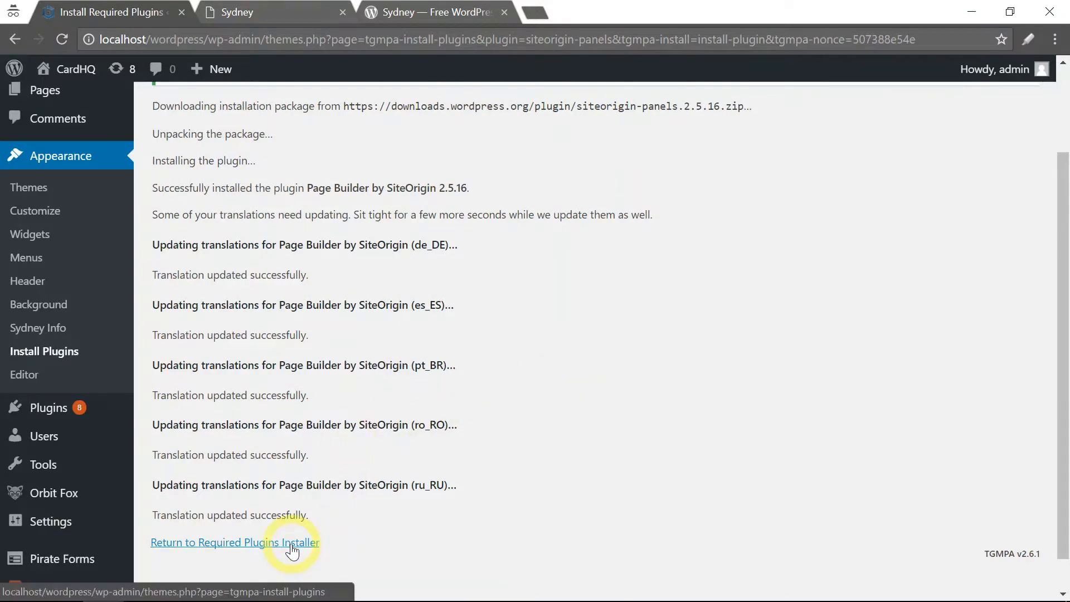
pyautogui.click(291, 544)
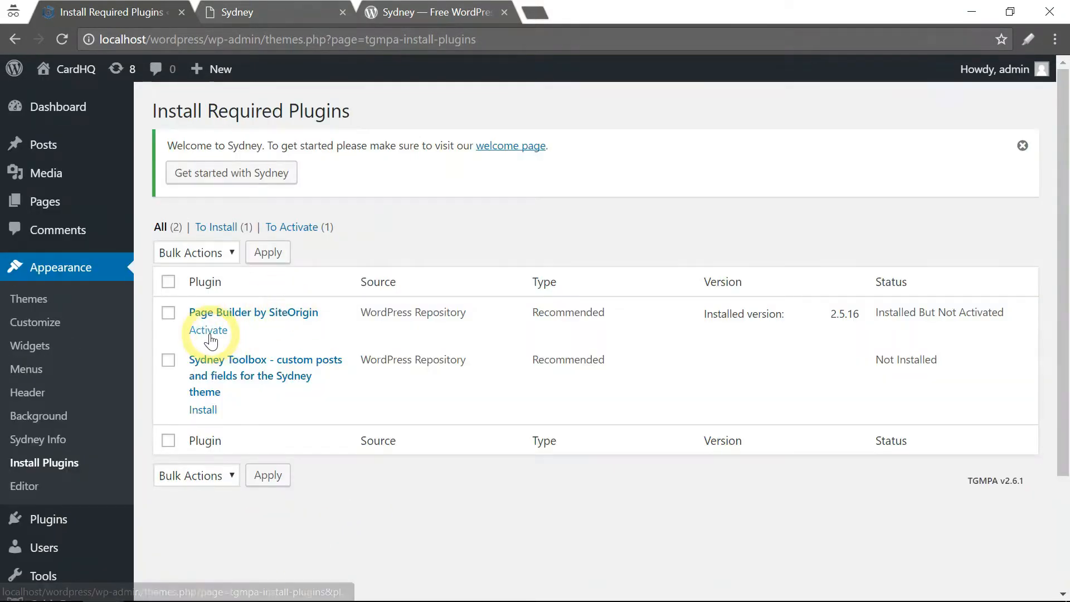
pyautogui.click(209, 332)
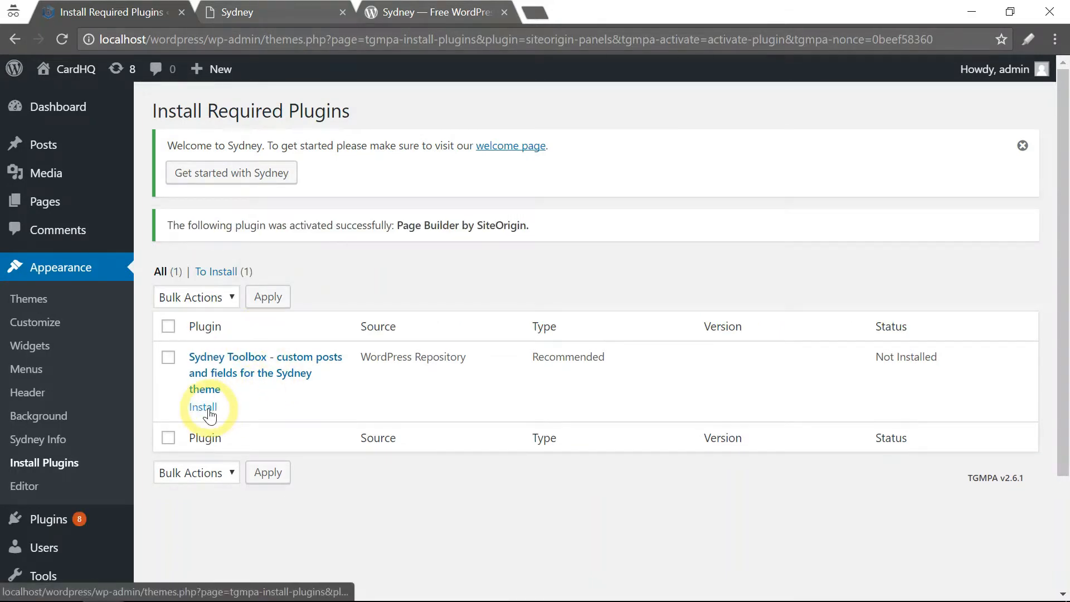
# Install the recommended Sydney Toolbox plugin and activate it
pyautogui.click(208, 408)
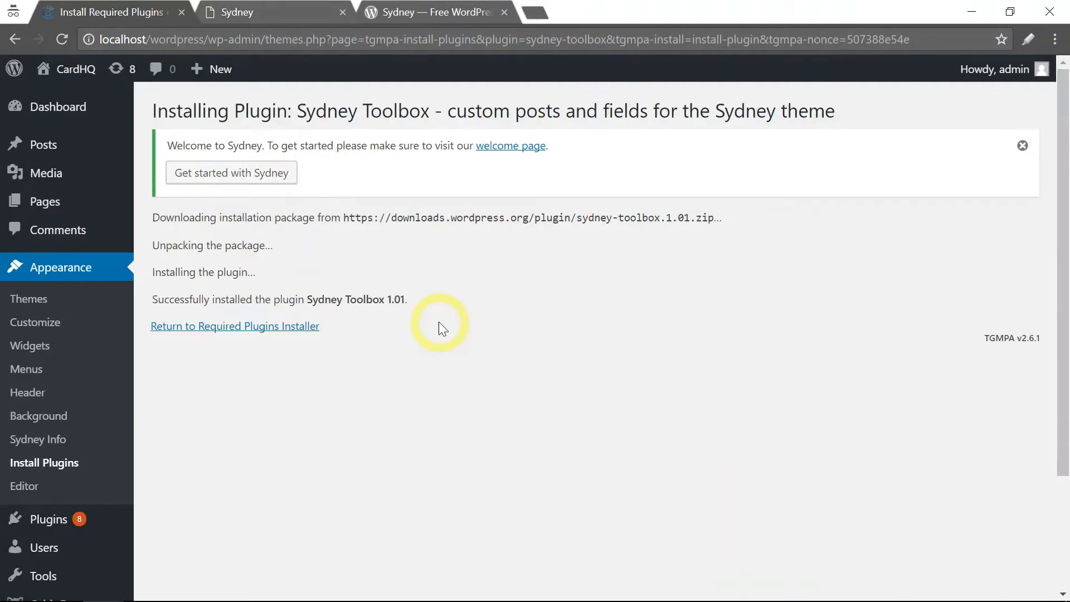
pyautogui.click(268, 328)
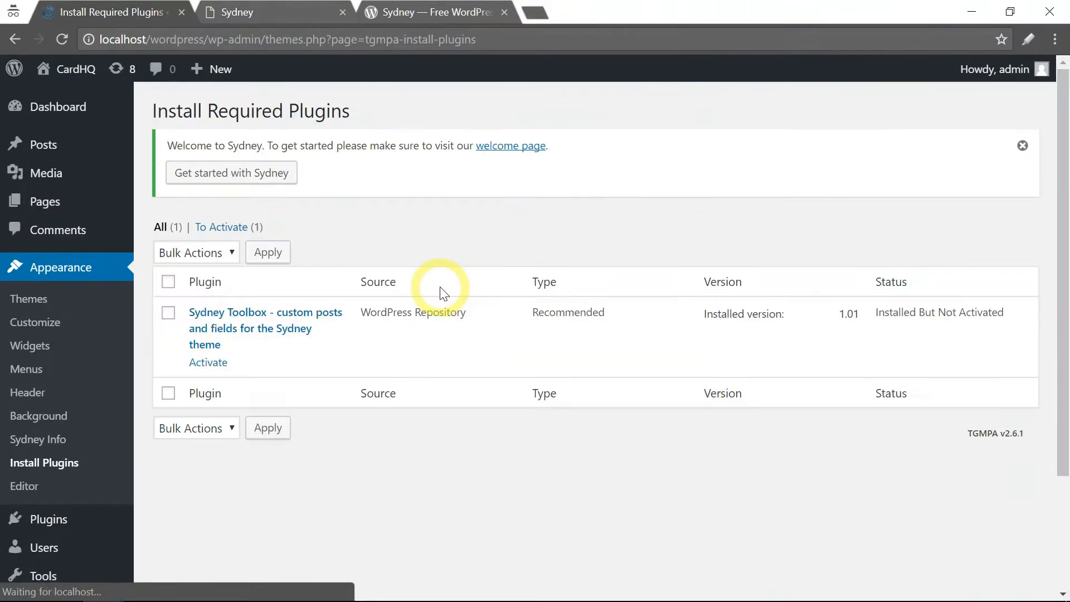
pyautogui.click(202, 365)
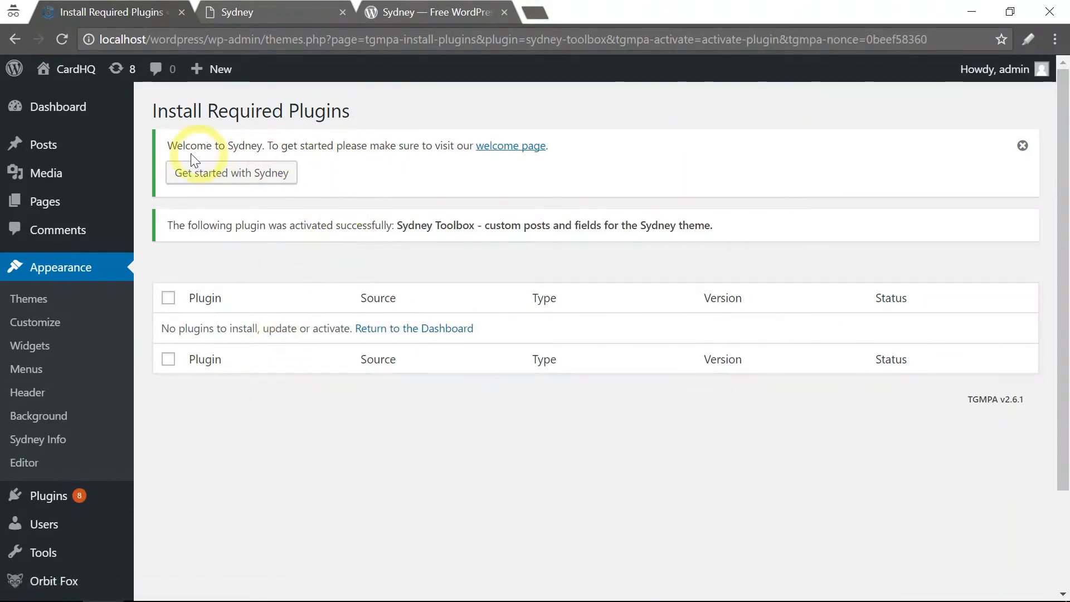
# Open the Sydney theme's welcome page and review its getting-started steps
pyautogui.moveTo(142, 139); pyautogui.dragTo(348, 174)
pyautogui.click(310, 181)
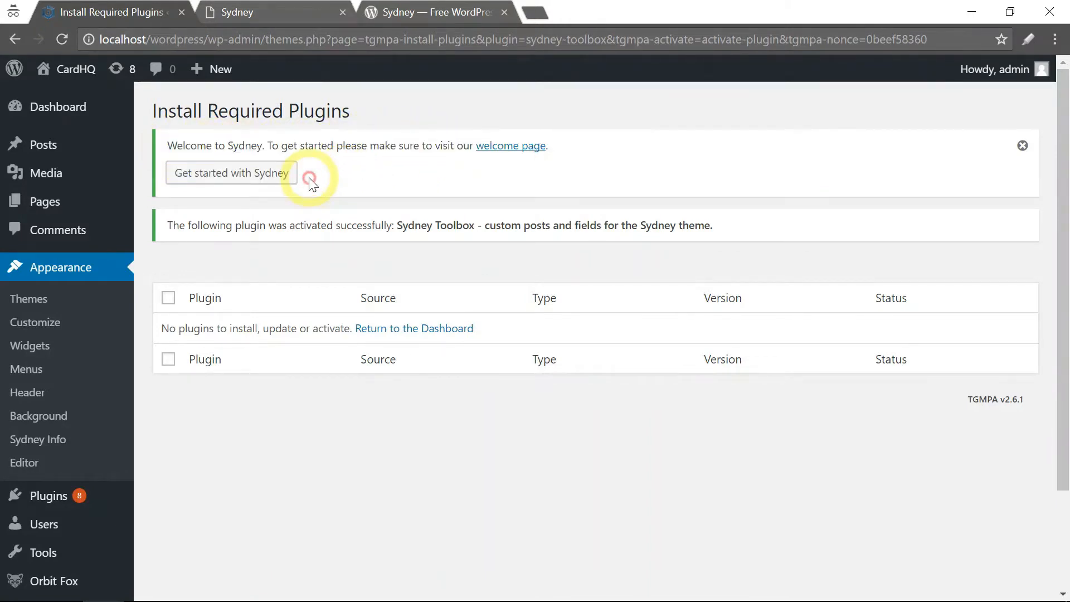
pyautogui.click(242, 178)
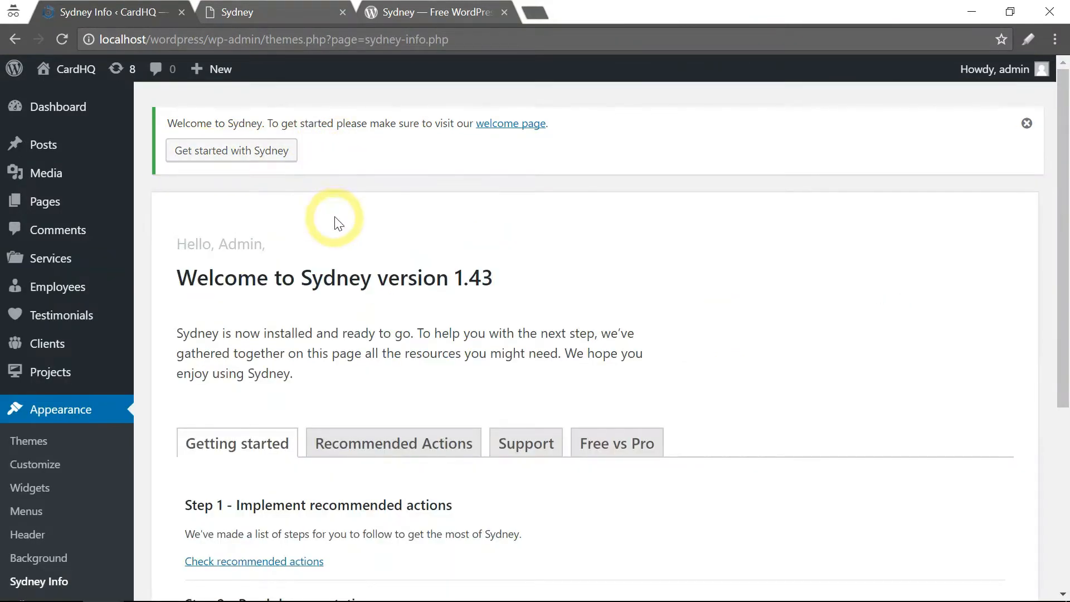
pyautogui.scroll(-4, 334, 222)
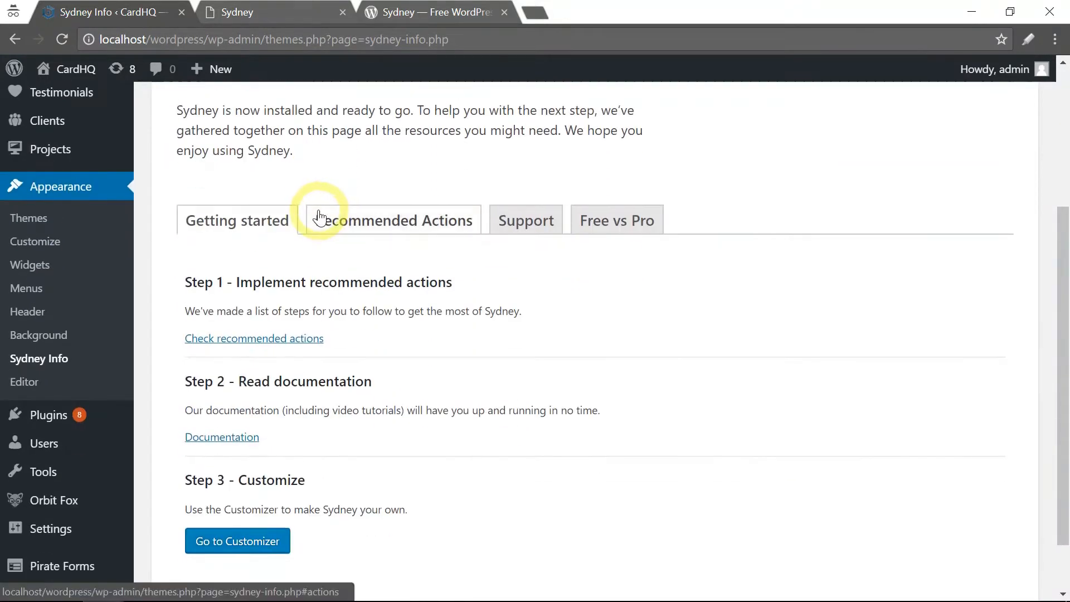
pyautogui.scroll(-2, 314, 214)
pyautogui.scroll(5, 317, 206)
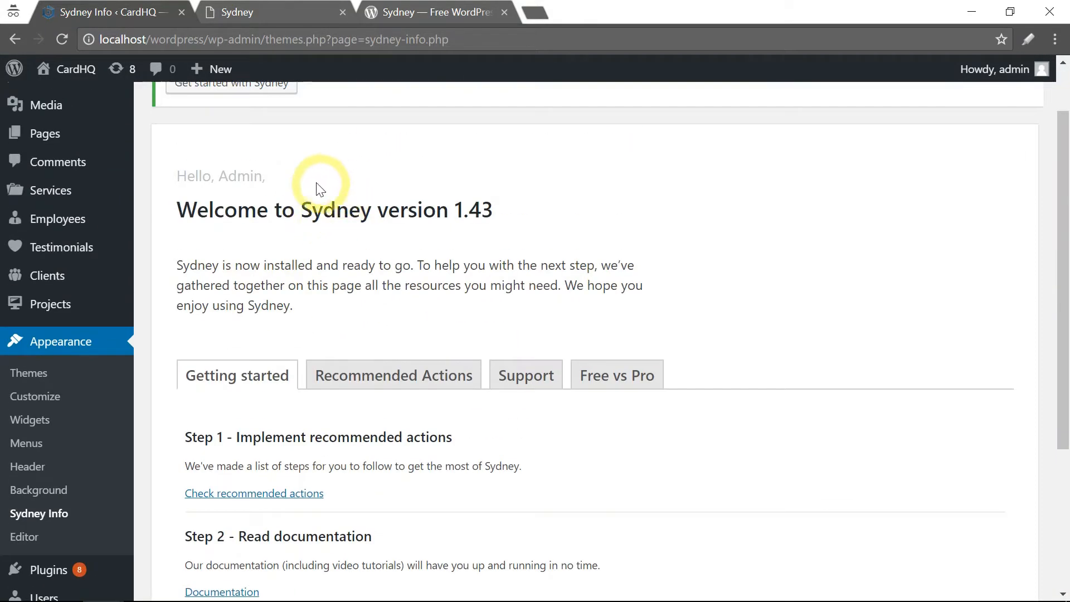
pyautogui.scroll(-2, 322, 193)
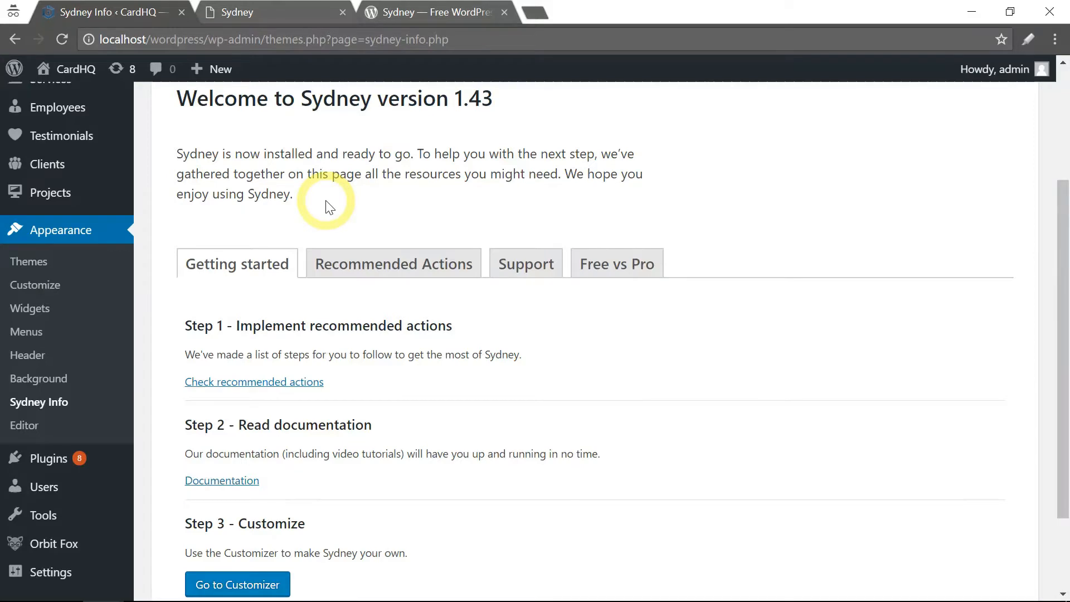
pyautogui.scroll(-2, 326, 207)
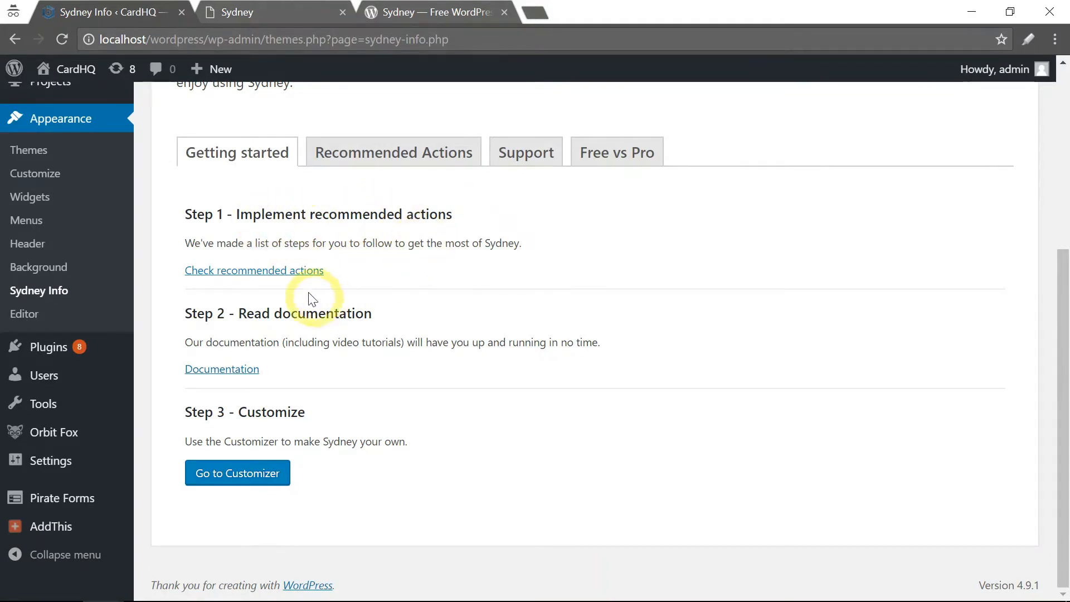
# From Sydney's recommended actions, install and activate the One Click Demo Import plugin for automatic demo content
pyautogui.click(266, 276)
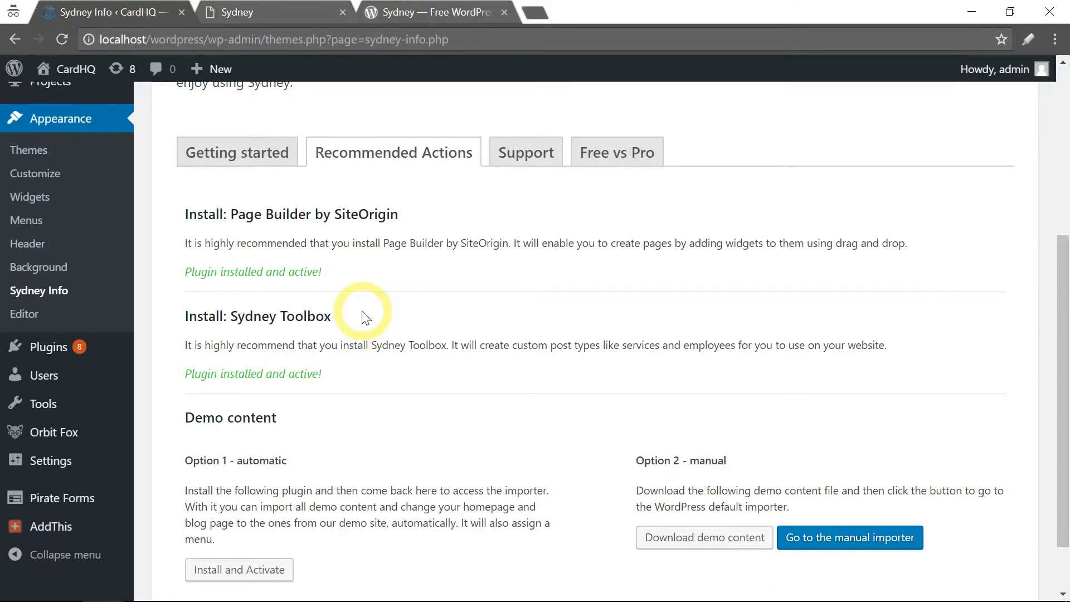
pyautogui.scroll(-2, 362, 312)
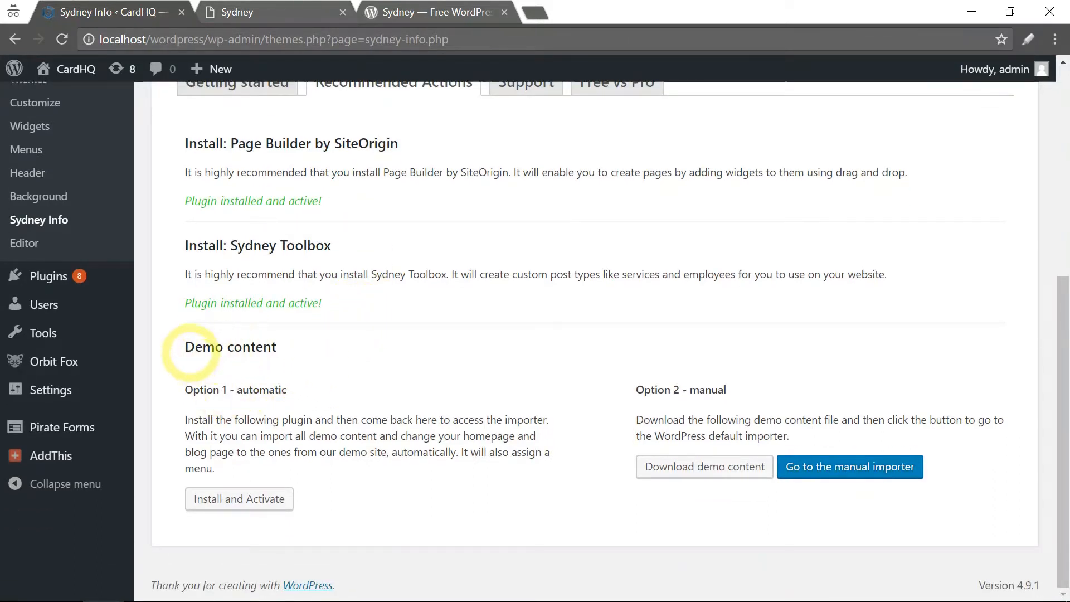
pyautogui.click(250, 509)
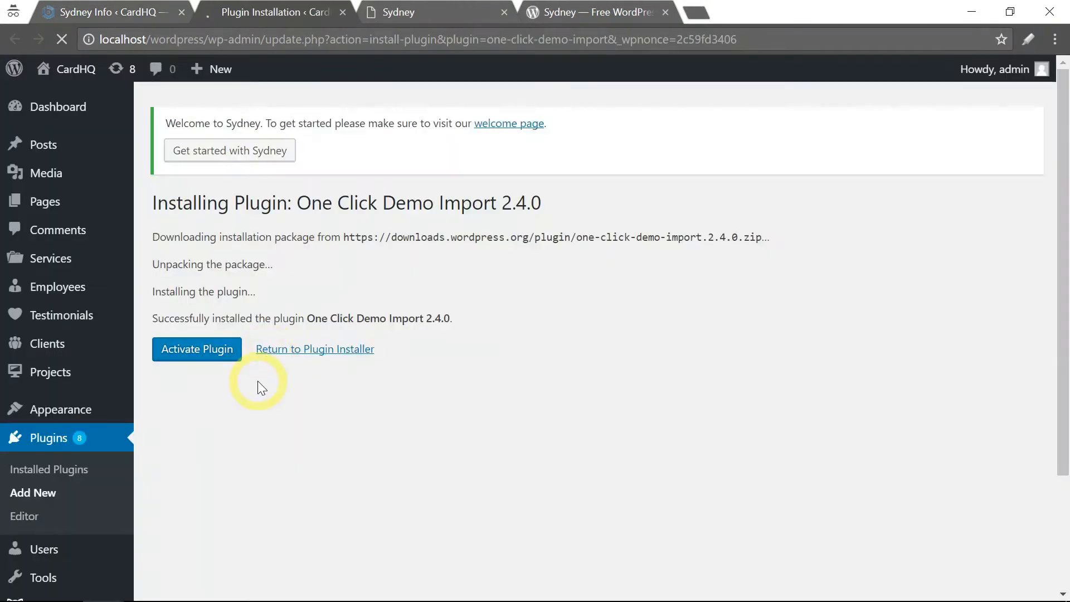
pyautogui.click(195, 357)
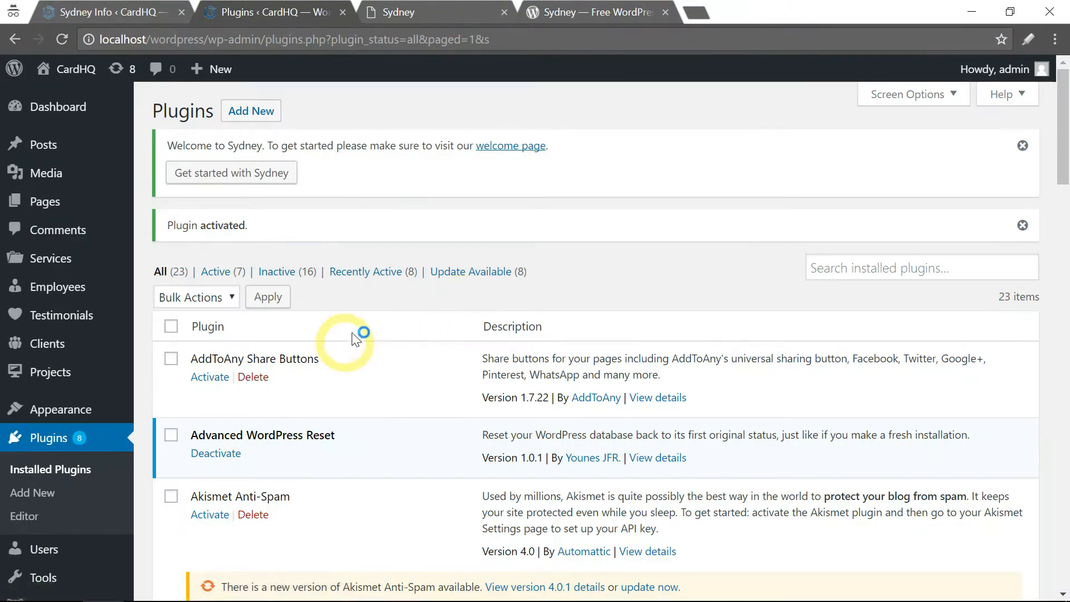
# Find the One Click Demo Import entry in the list of installed plugins
pyautogui.scroll(-7, 296, 340)
pyautogui.scroll(-10, 255, 323)
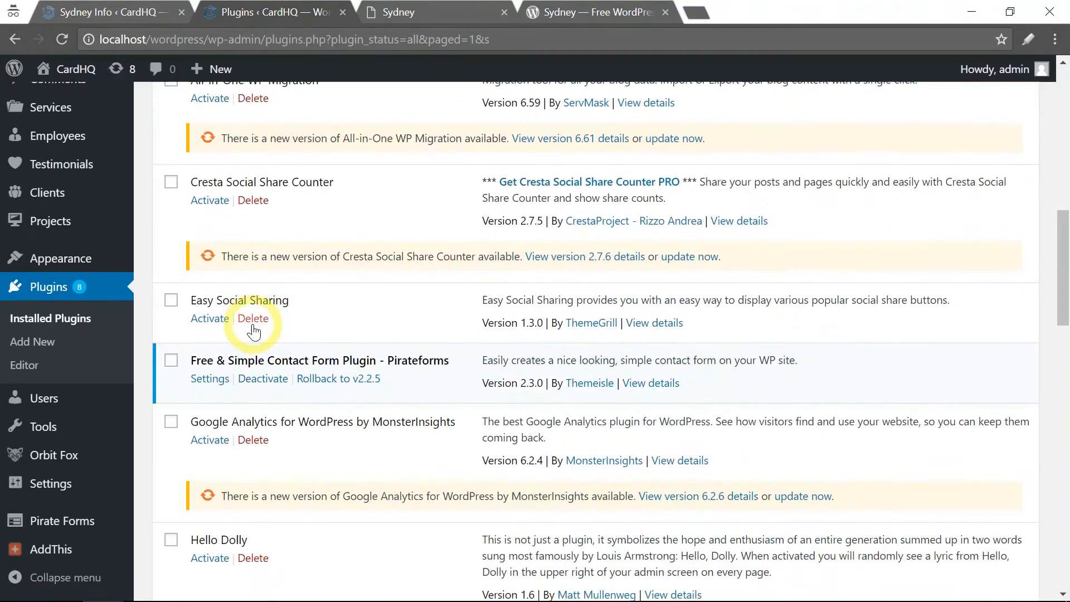
pyautogui.scroll(-8, 262, 326)
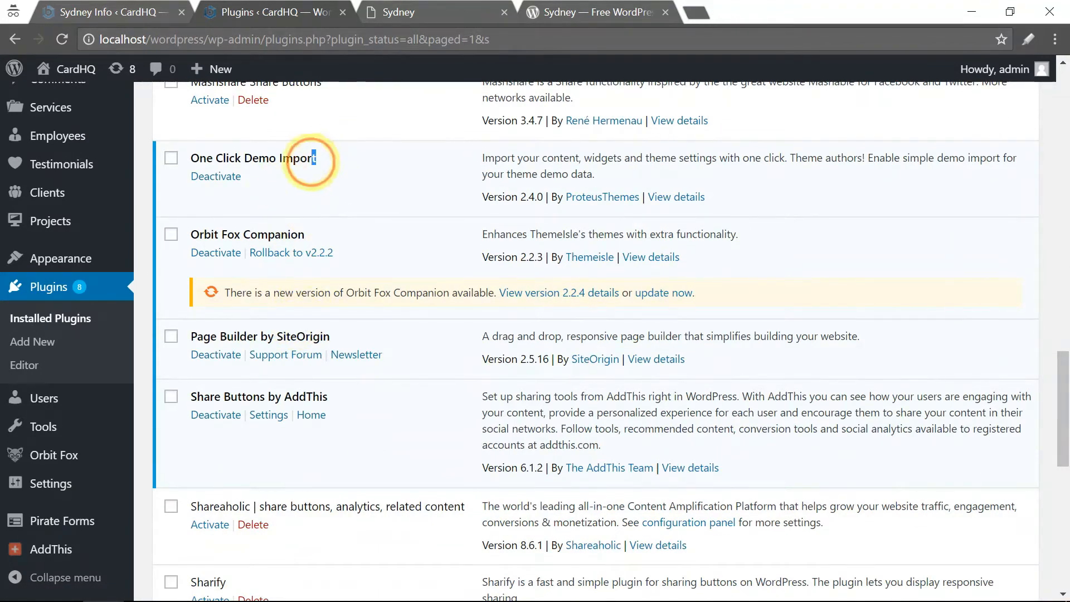
pyautogui.moveTo(314, 159); pyautogui.dragTo(167, 158)
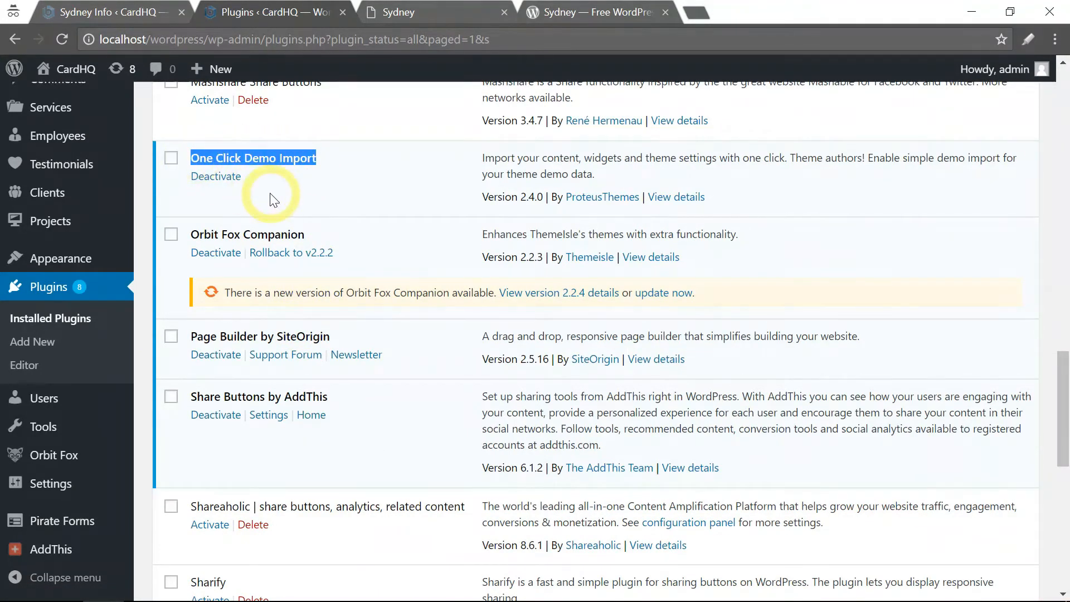
pyautogui.scroll(20, 269, 230)
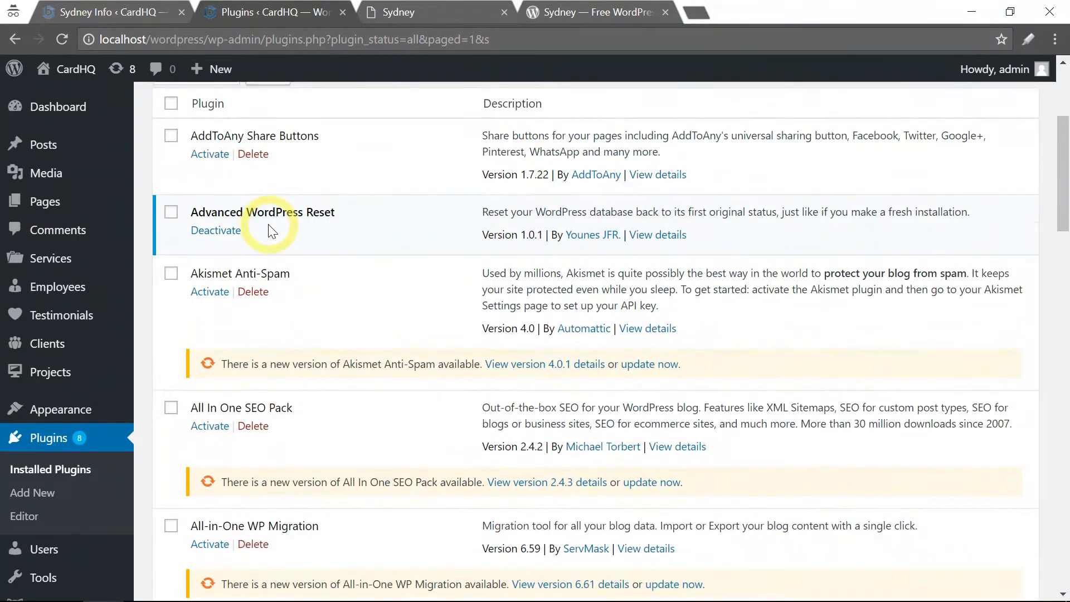
# Return to Sydney's recommended actions and open the automatic demo content importer
pyautogui.click(284, 177)
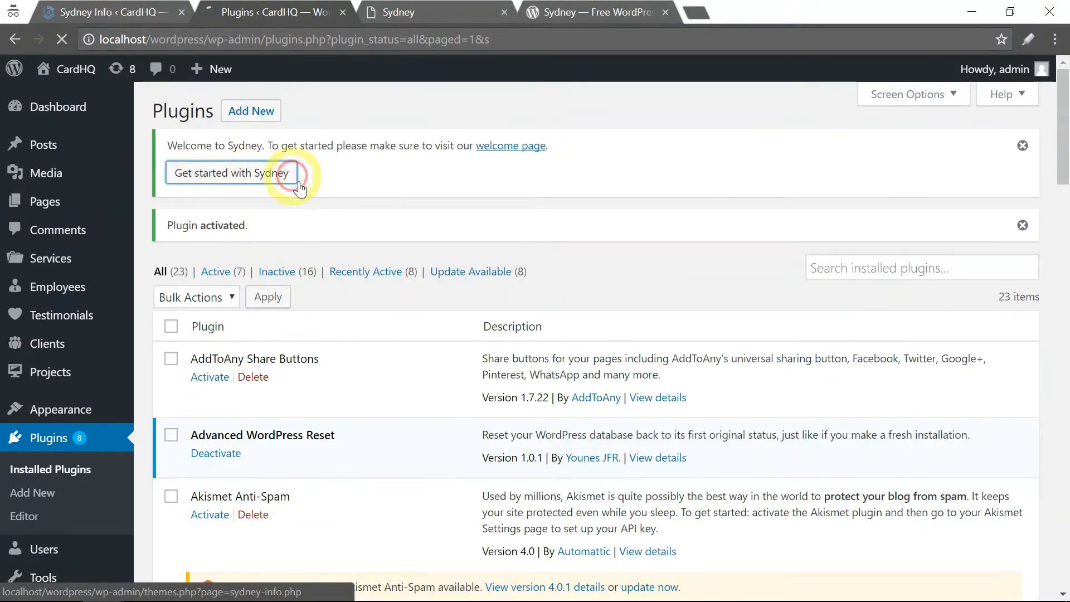
pyautogui.scroll(-5, 247, 277)
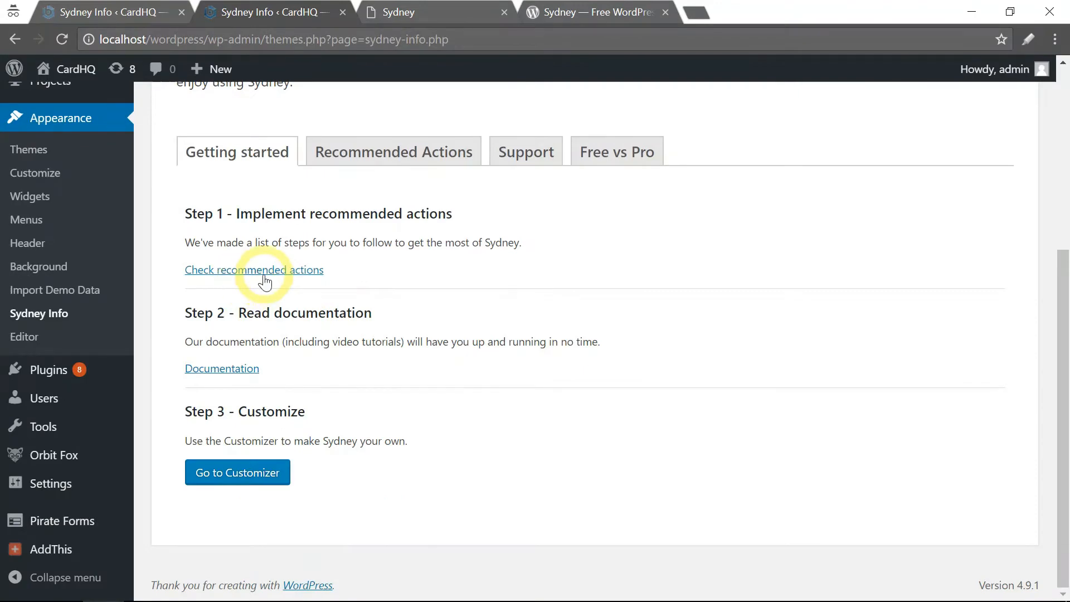
pyautogui.click(263, 274)
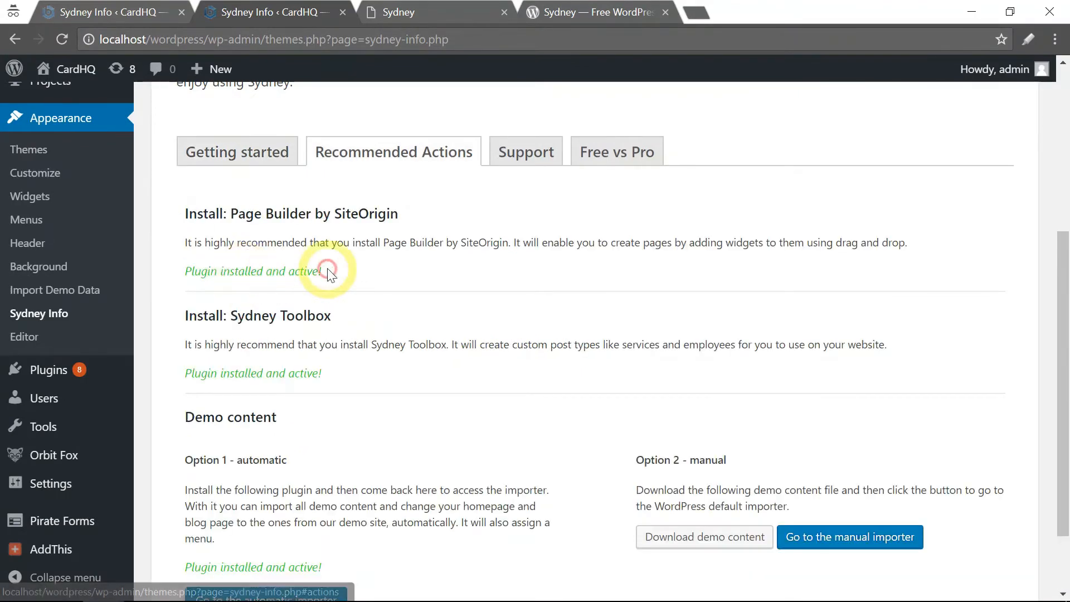
pyautogui.scroll(-2, 305, 270)
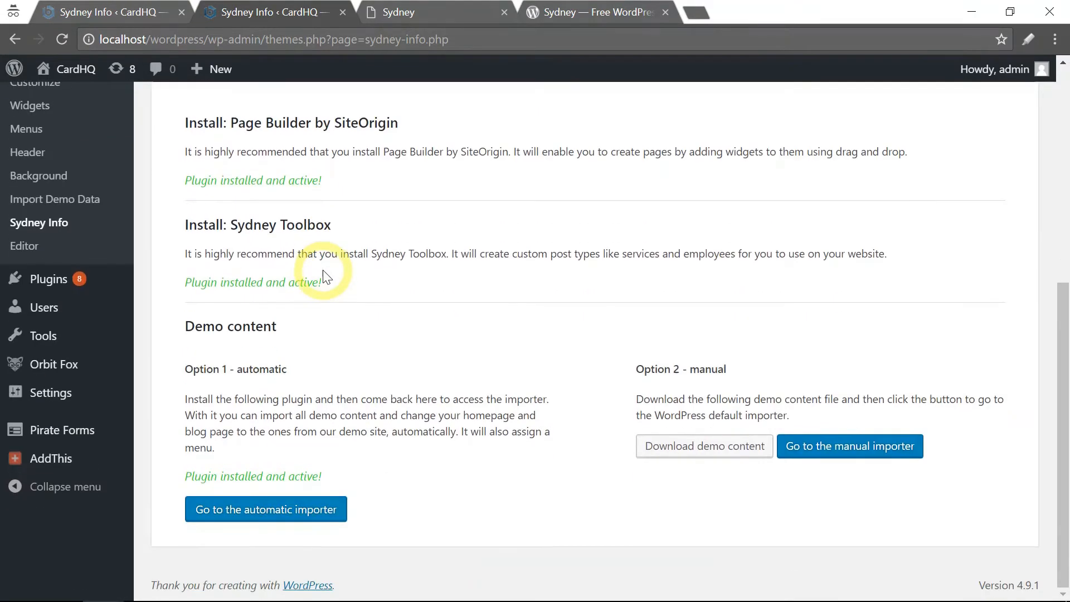
pyautogui.click(262, 516)
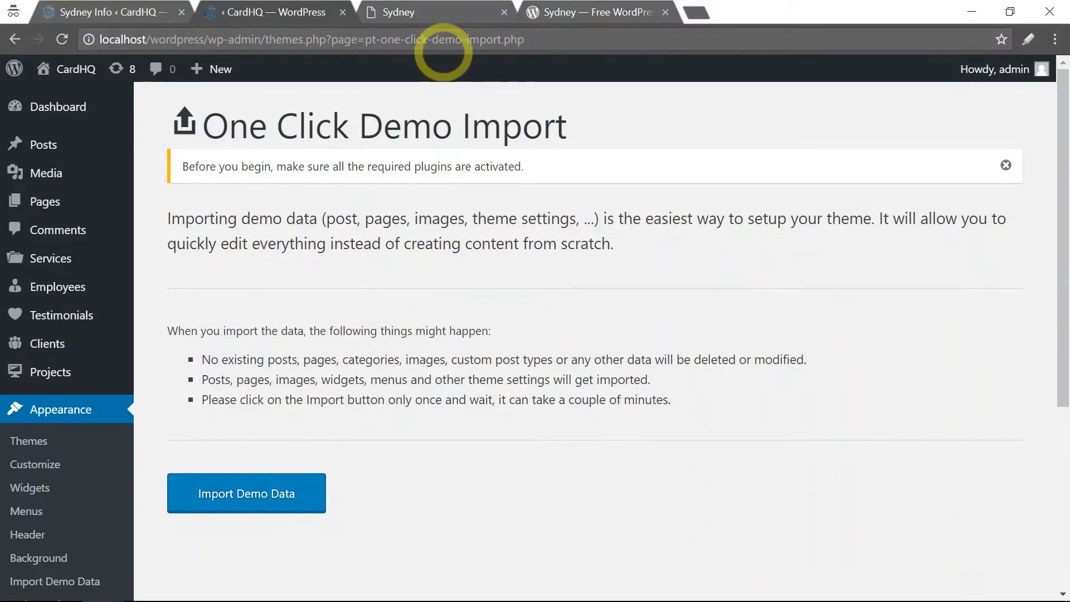
# Look over the homepage sections of the Sydney demo site, then return to the One Click Demo Import page
pyautogui.click(437, 13)
pyautogui.scroll(20, 404, 301)
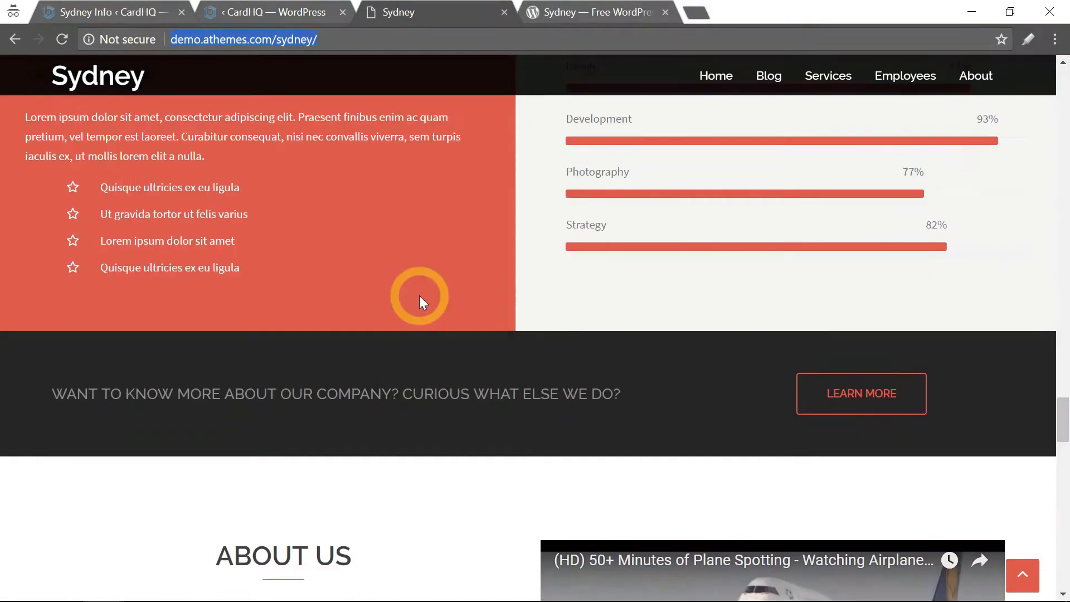
pyautogui.scroll(-6, 430, 303)
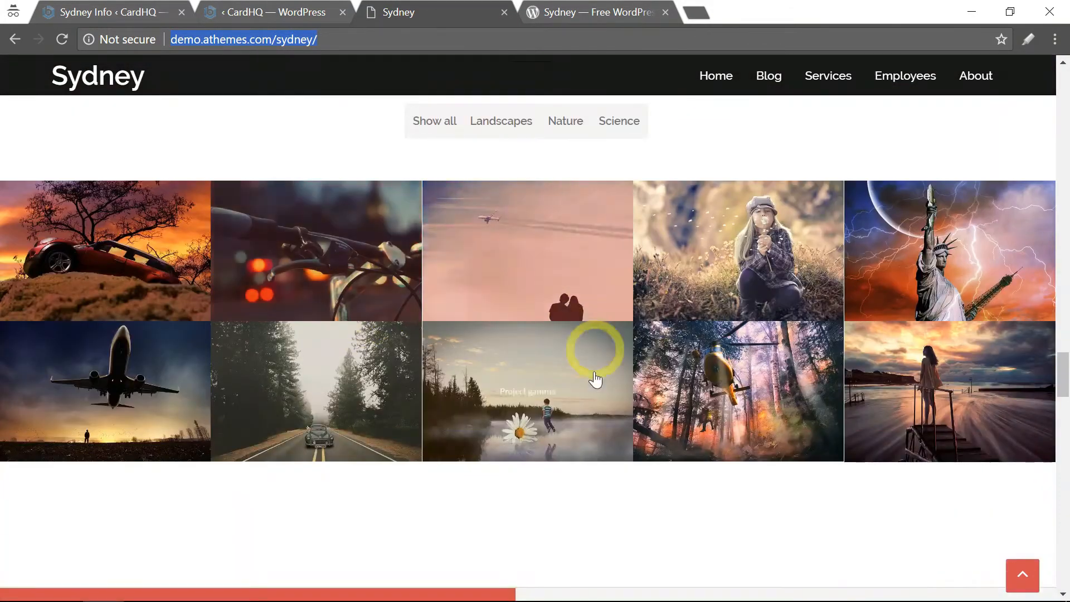
pyautogui.scroll(15, 429, 267)
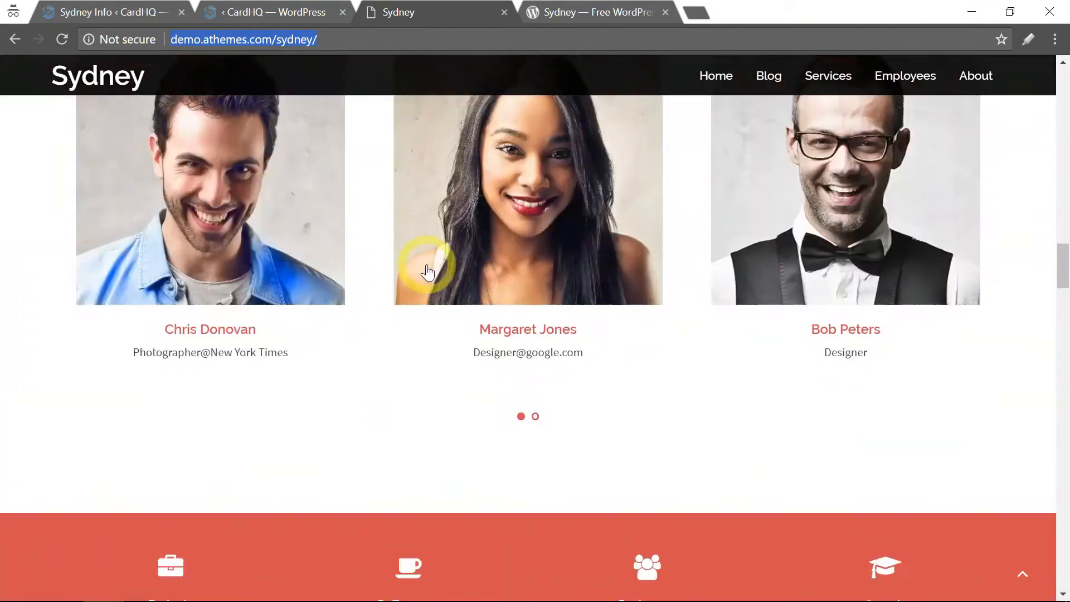
pyautogui.scroll(12, 429, 262)
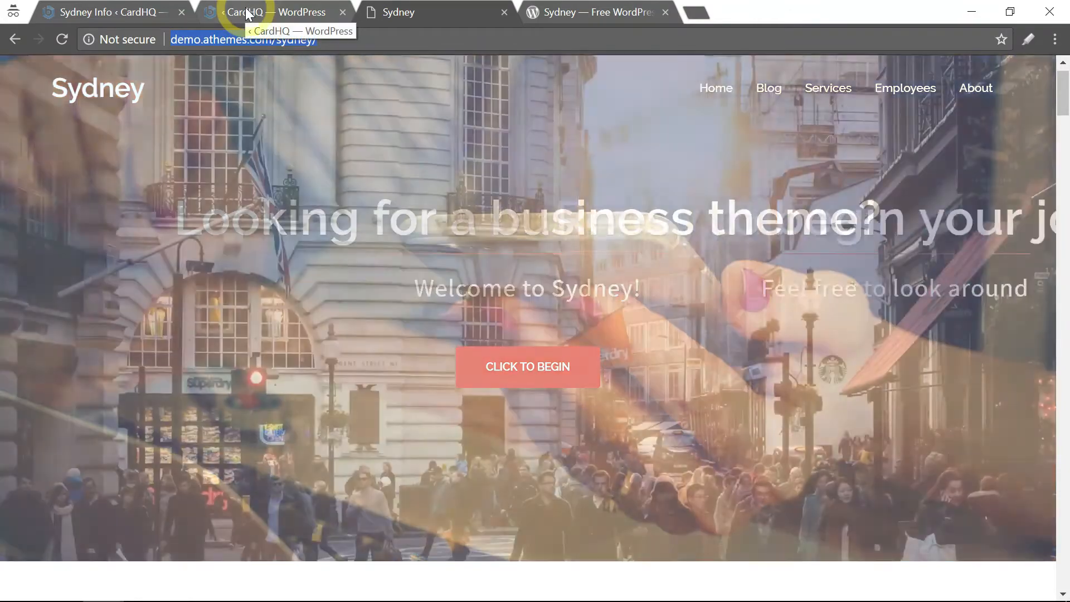
pyautogui.click(249, 12)
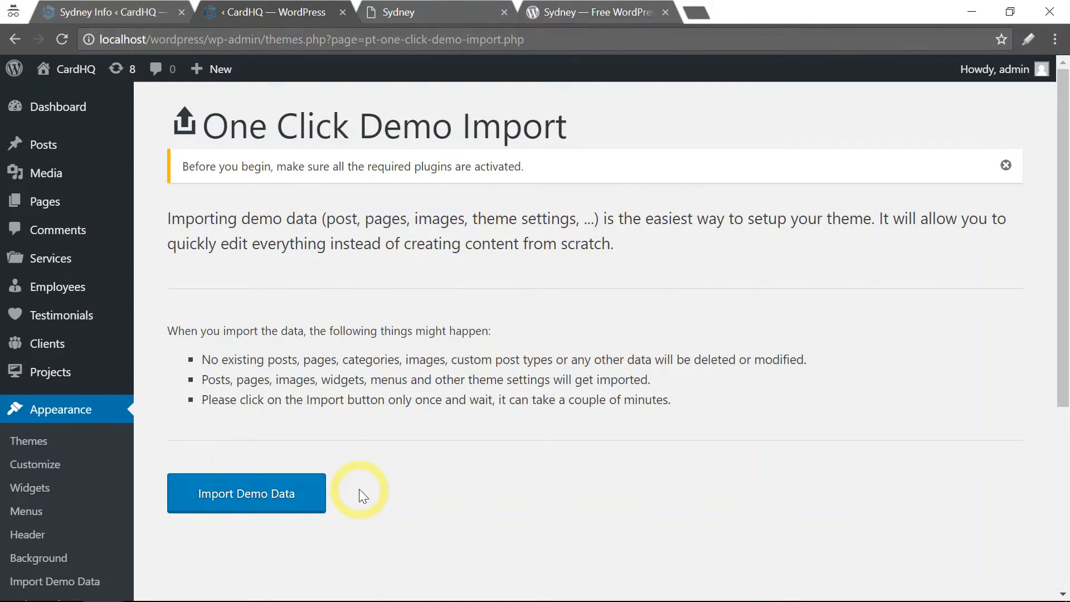
# Import the demo data with One Click Demo Import and review the messages listed beneath the import control
pyautogui.click(247, 500)
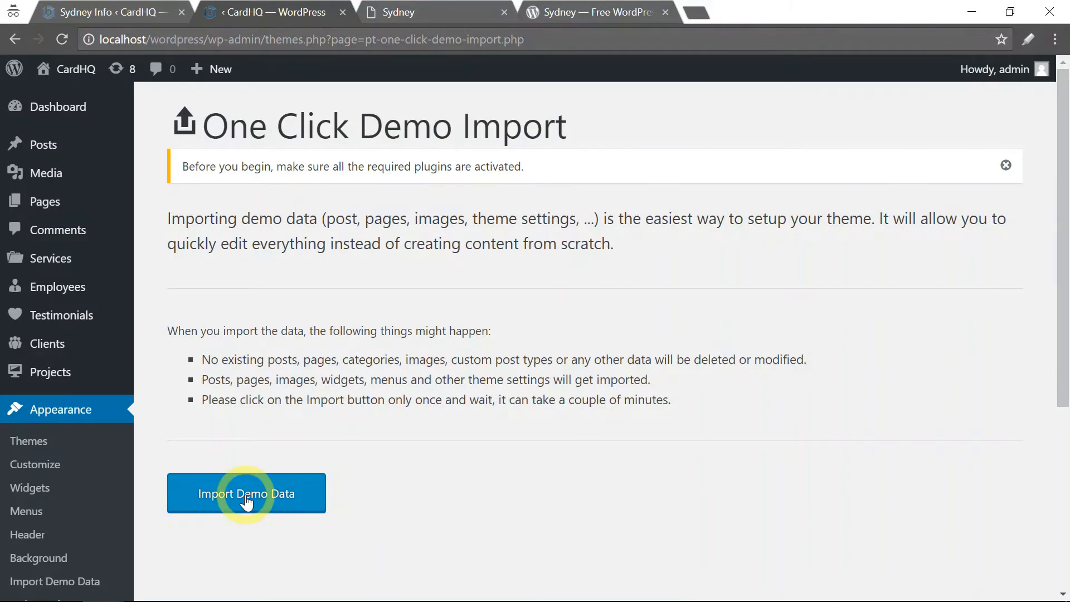
pyautogui.scroll(-4, 425, 385)
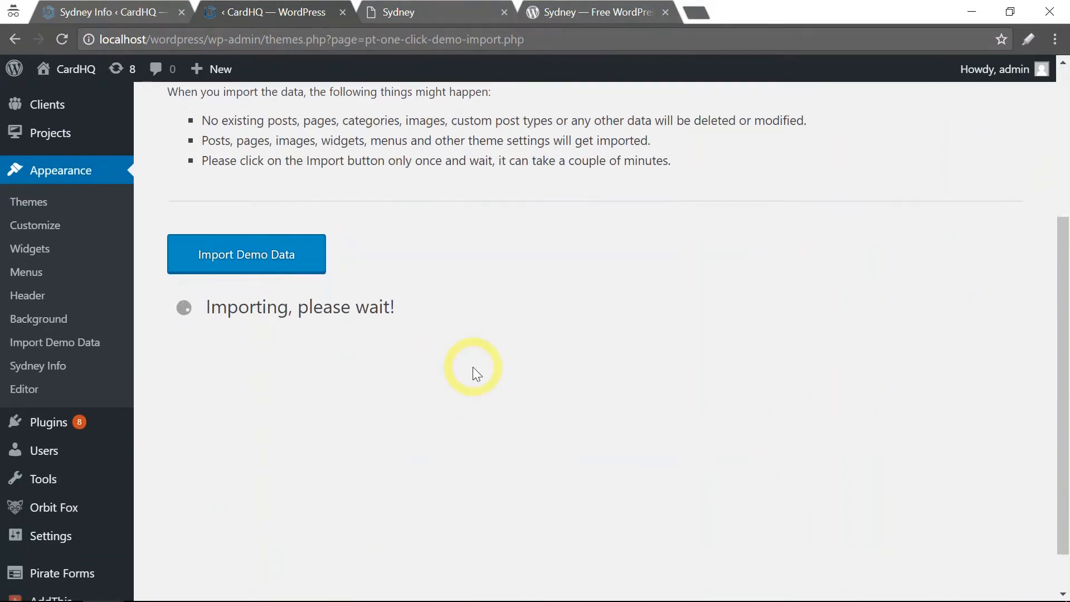
pyautogui.scroll(-1, 473, 368)
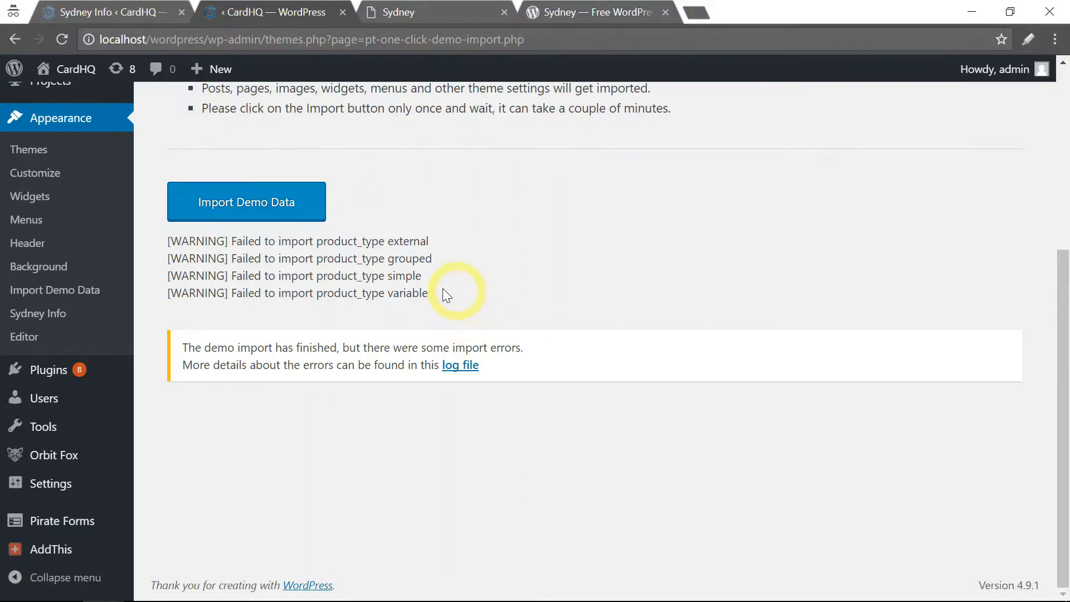
pyautogui.moveTo(432, 294); pyautogui.dragTo(169, 241)
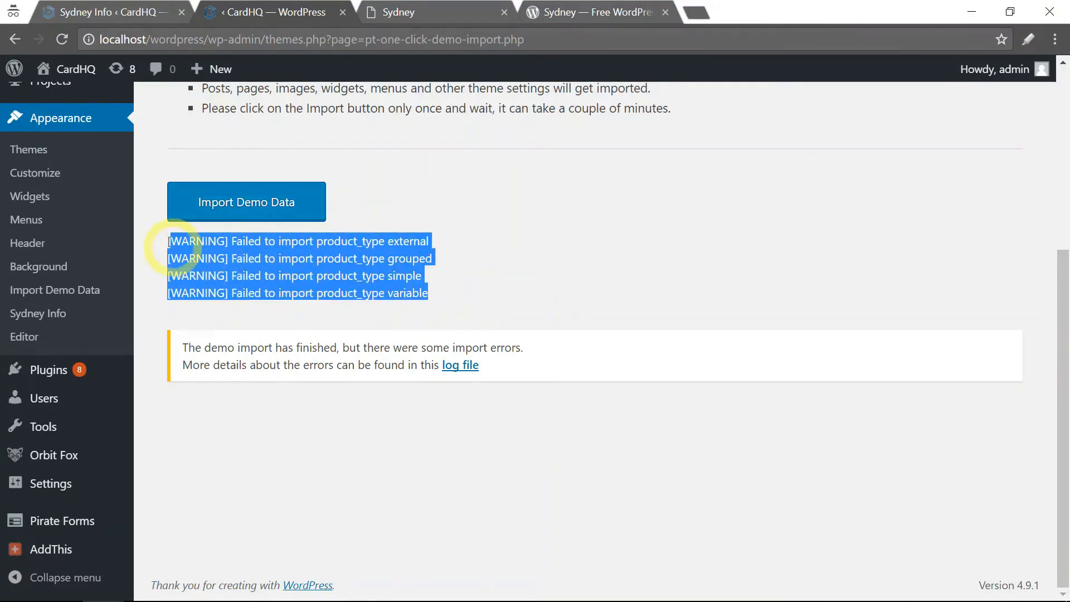
pyautogui.click(444, 249)
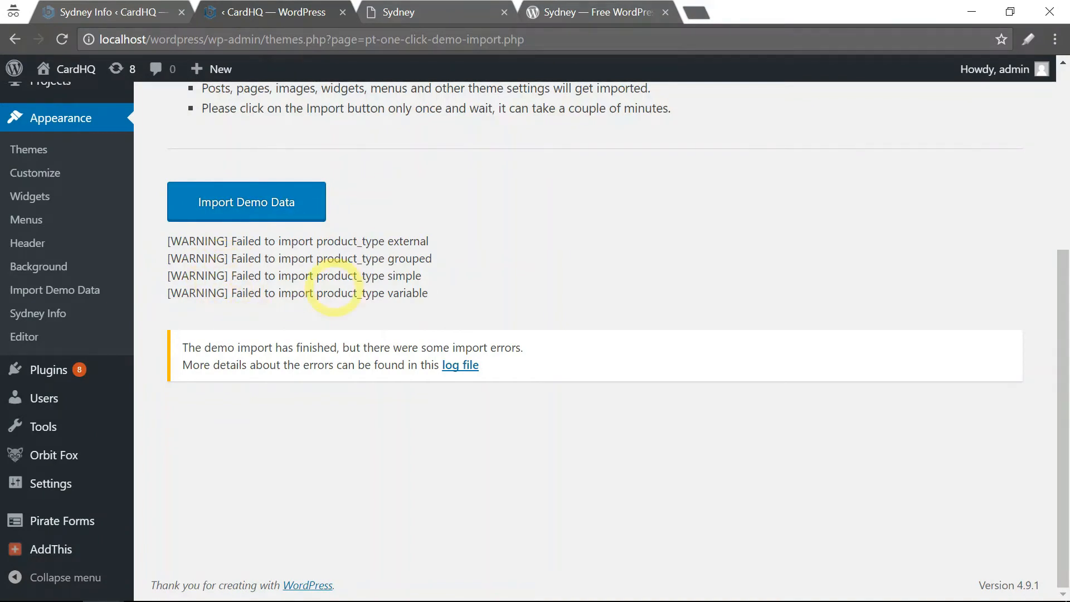
pyautogui.moveTo(429, 293); pyautogui.dragTo(168, 243)
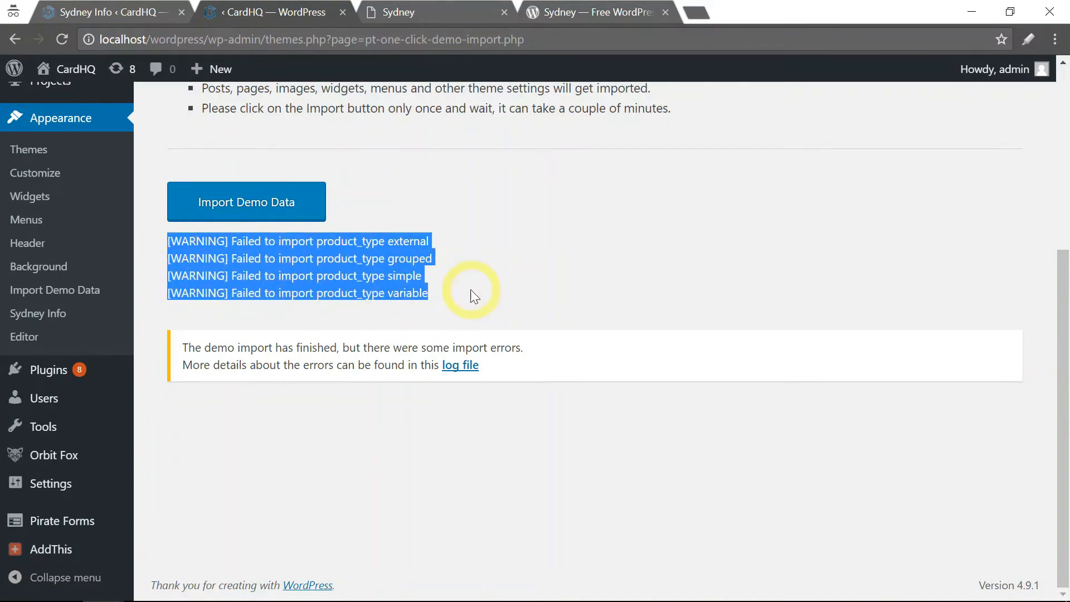
pyautogui.click(456, 278)
# Open localhost/wordpress in a new browser tab and look over the CardHQ homepage sections down to Our Team
pyautogui.hotkey('ctrl', 't')
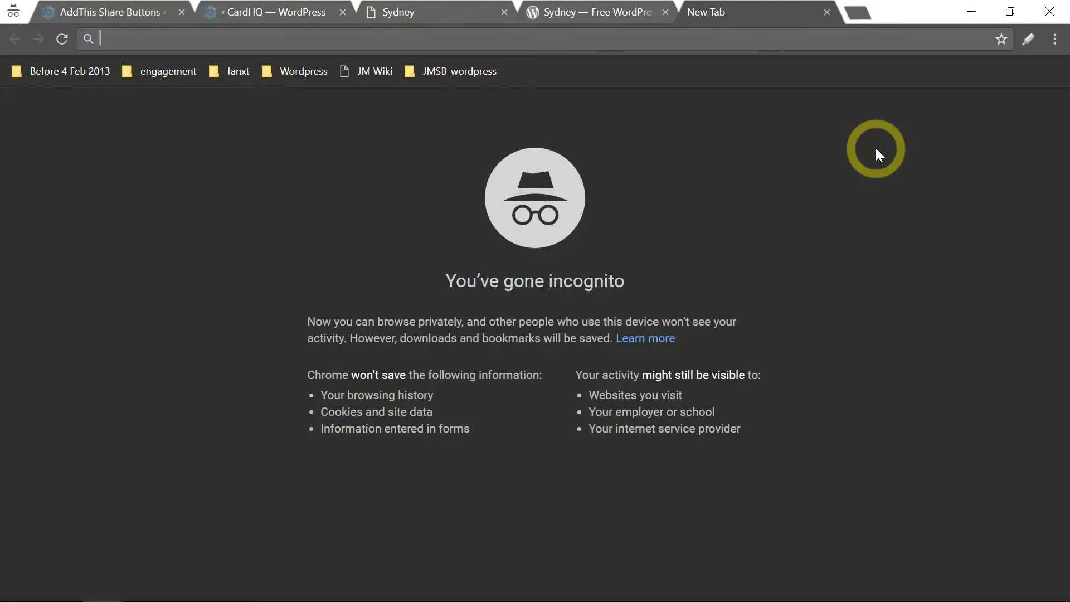
pyautogui.write('localhost')
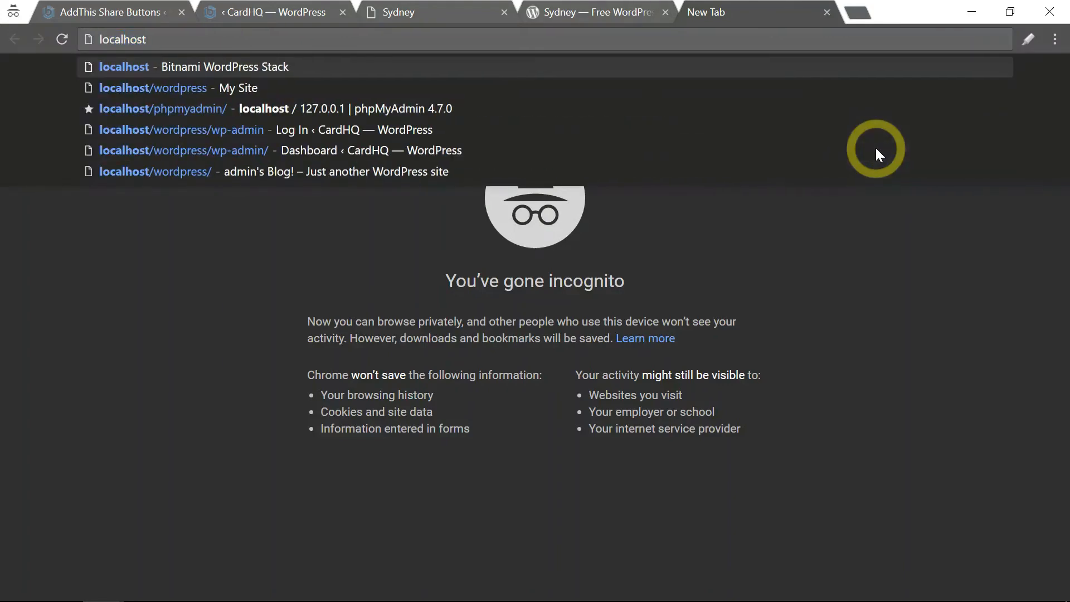
pyautogui.write('/wordpress')
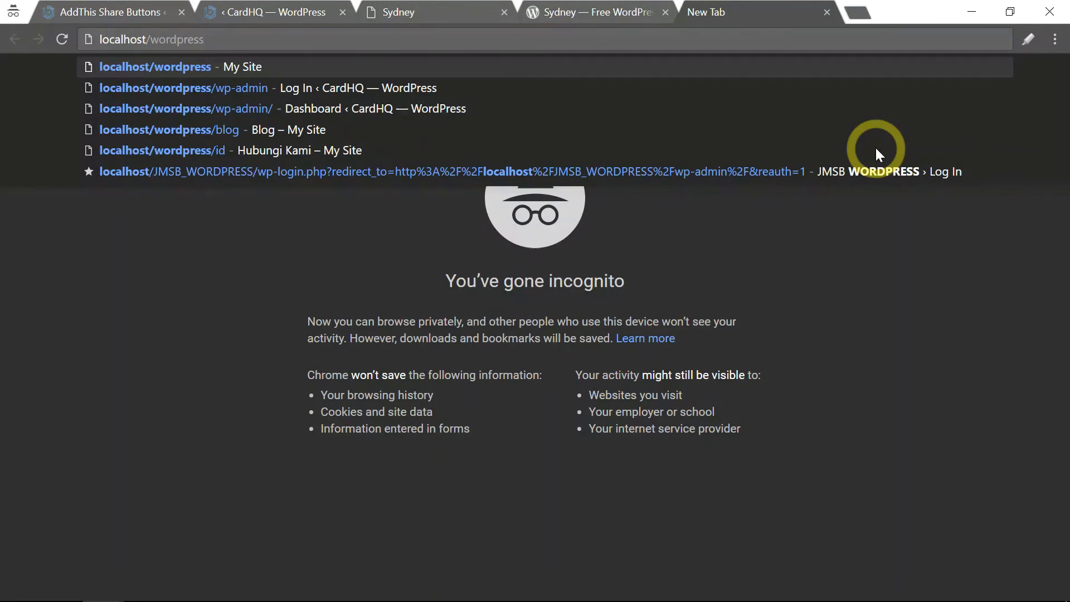
pyautogui.press('Return')
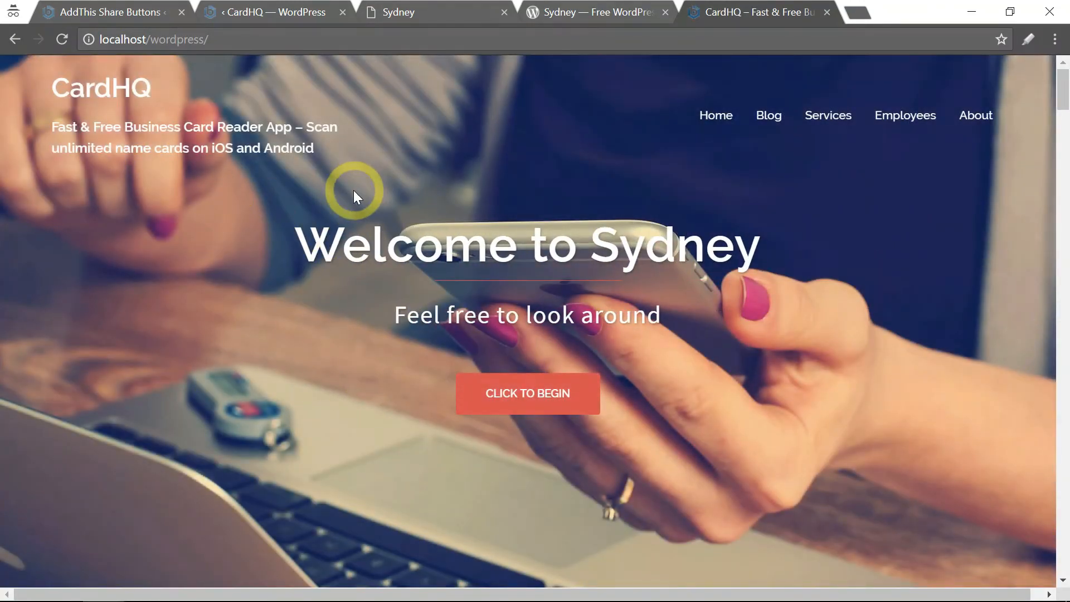
pyautogui.scroll(-7, 355, 192)
pyautogui.scroll(-15, 360, 234)
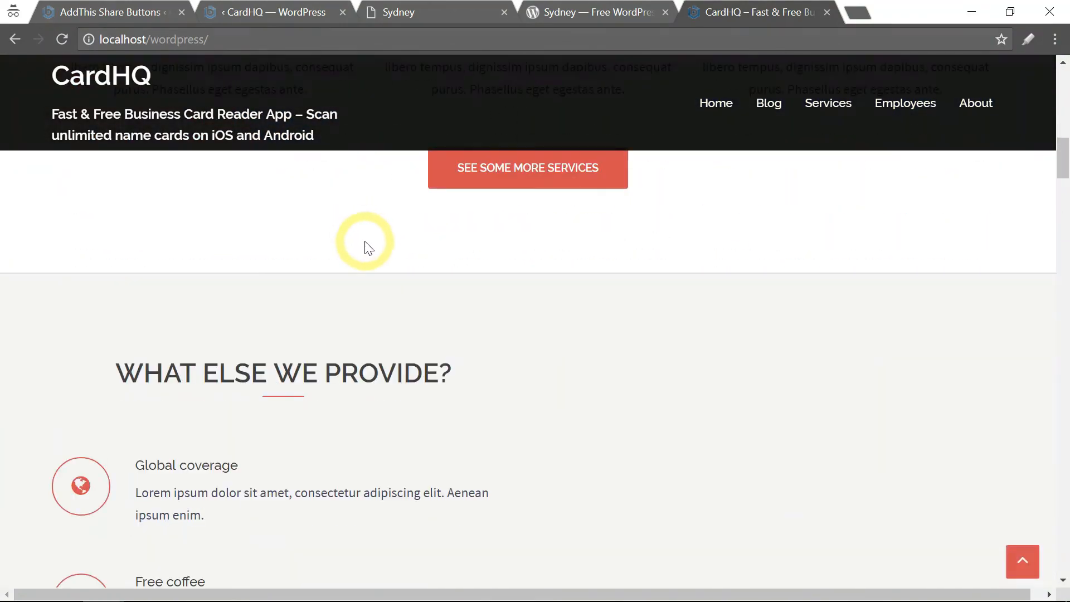
pyautogui.scroll(-10, 375, 263)
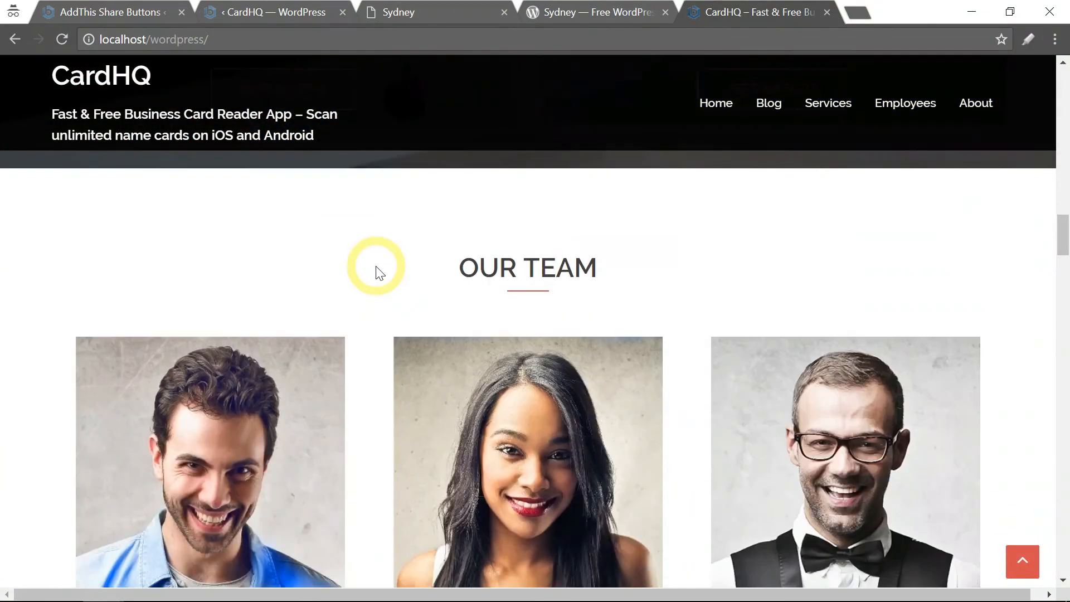
pyautogui.scroll(4, 379, 273)
pyautogui.scroll(20, 377, 270)
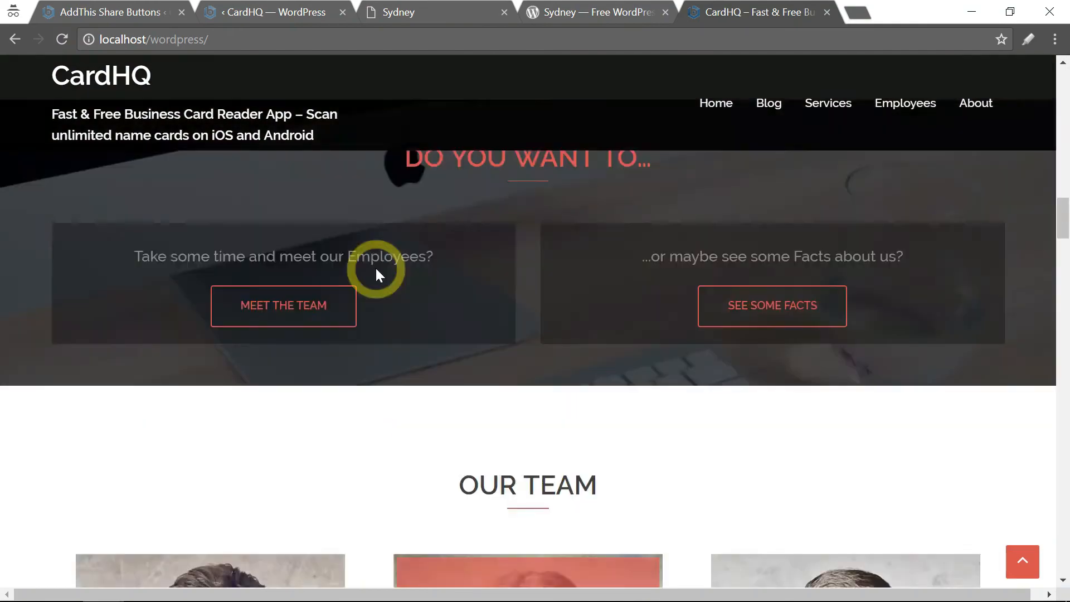